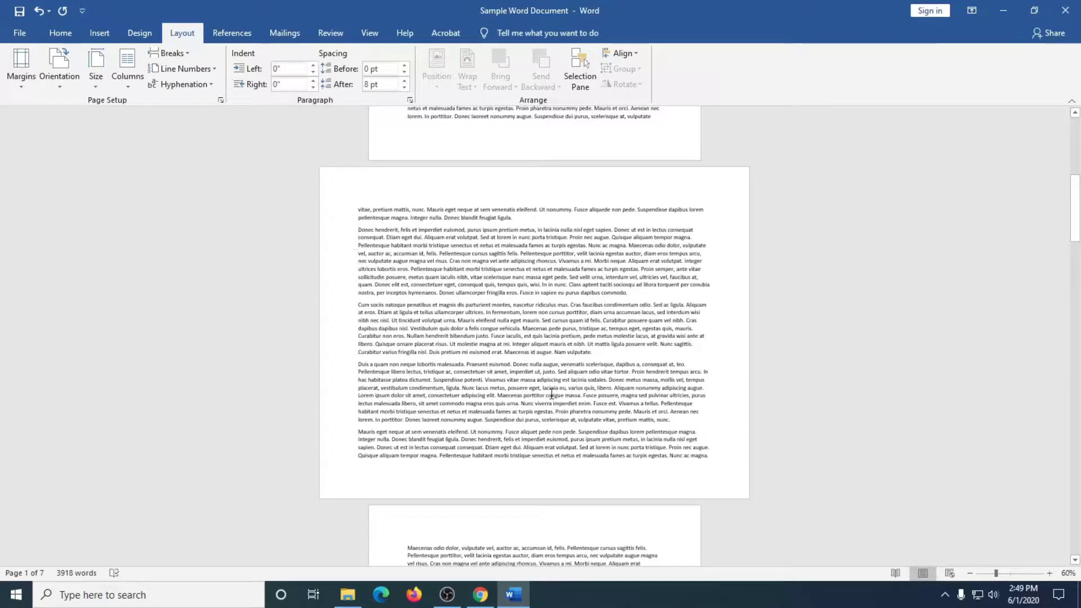
Look through the sample document's pages to compare the orientation of page two with the others
scroll(551, 396, "down", 15)
scroll(450, 368, "down", 15)
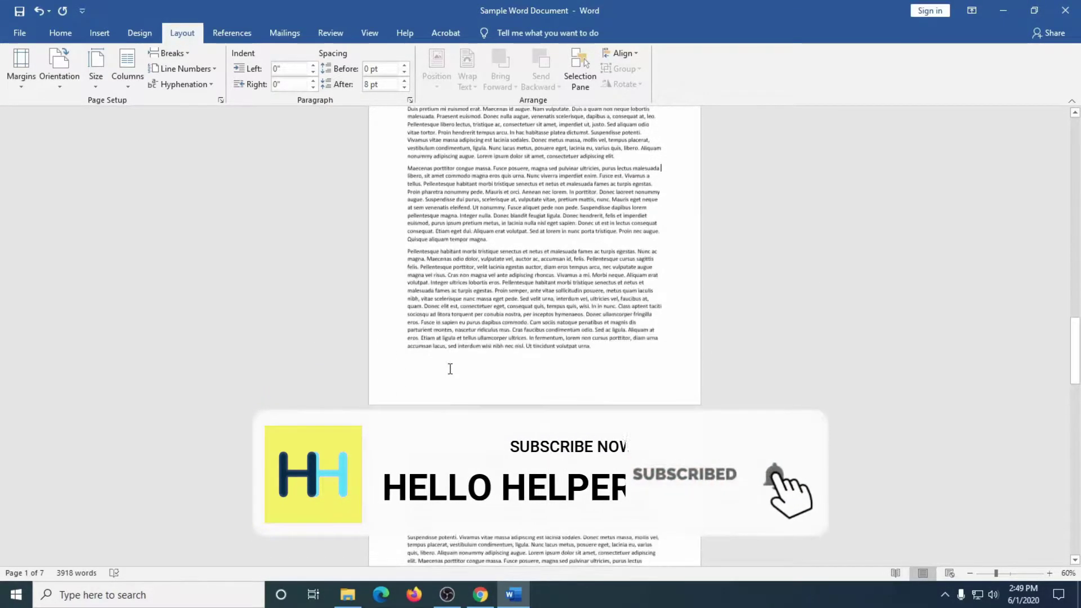
scroll(449, 369, "down", 15)
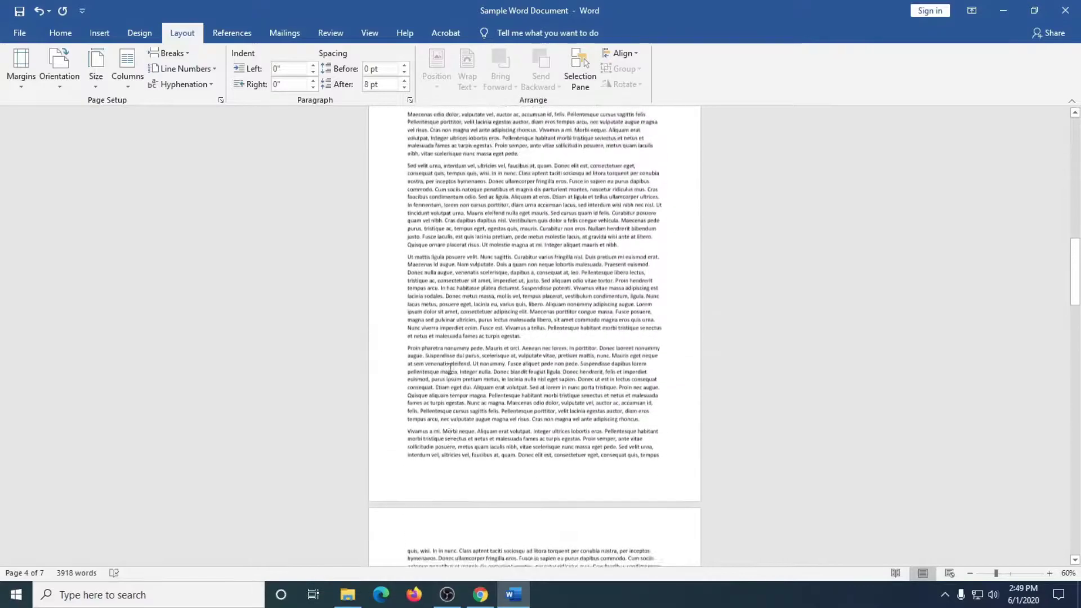
scroll(450, 369, "up", 15)
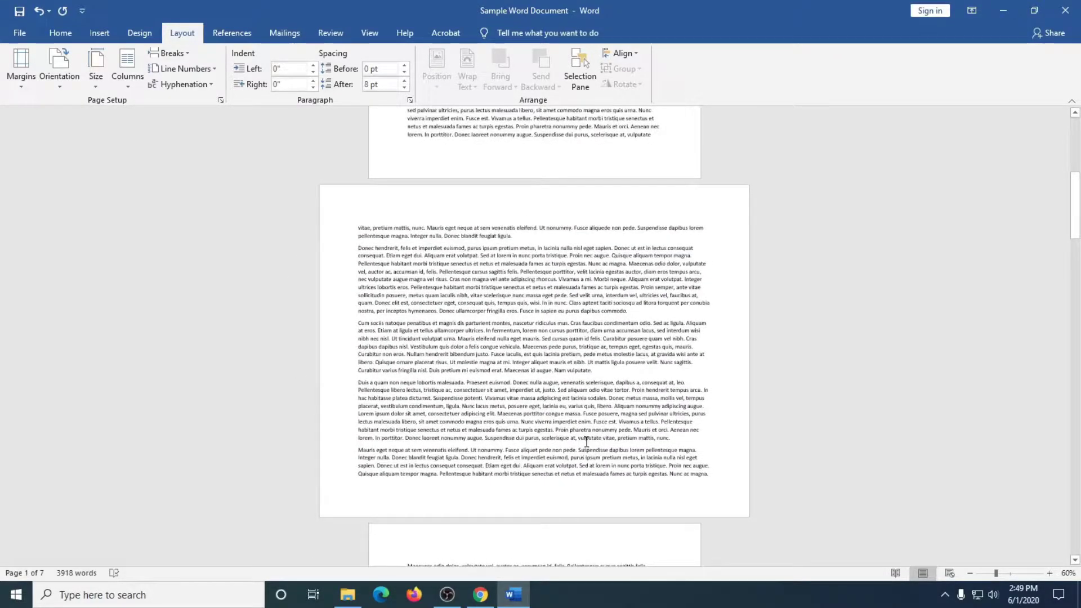
scroll(575, 388, "up", 5)
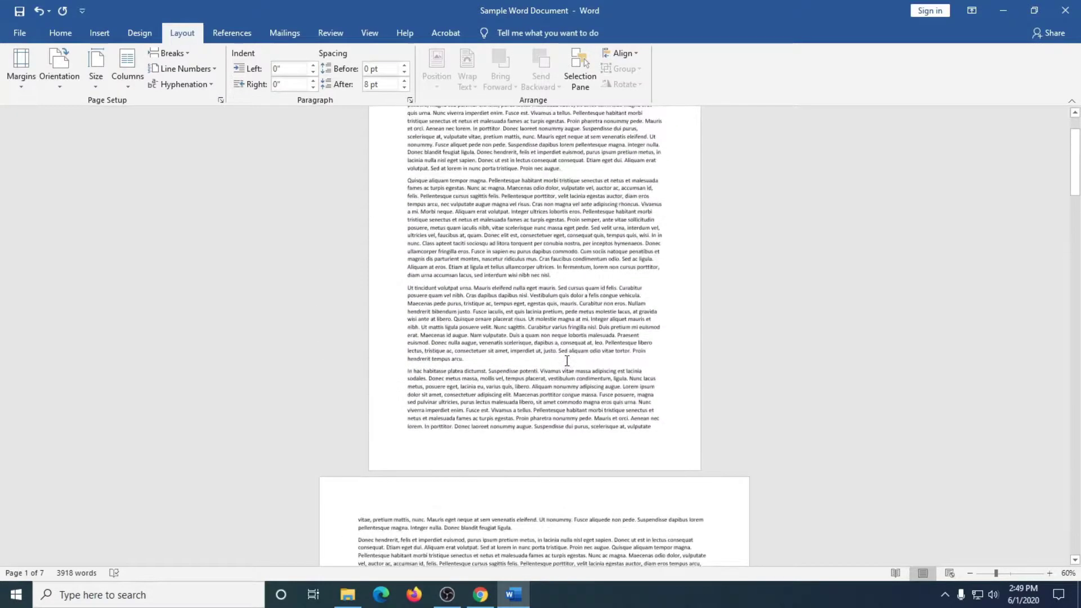
Create a new blank document and fill it with 25 paragraphs of placeholder text using =lorem(25)
key("ctrl+n")
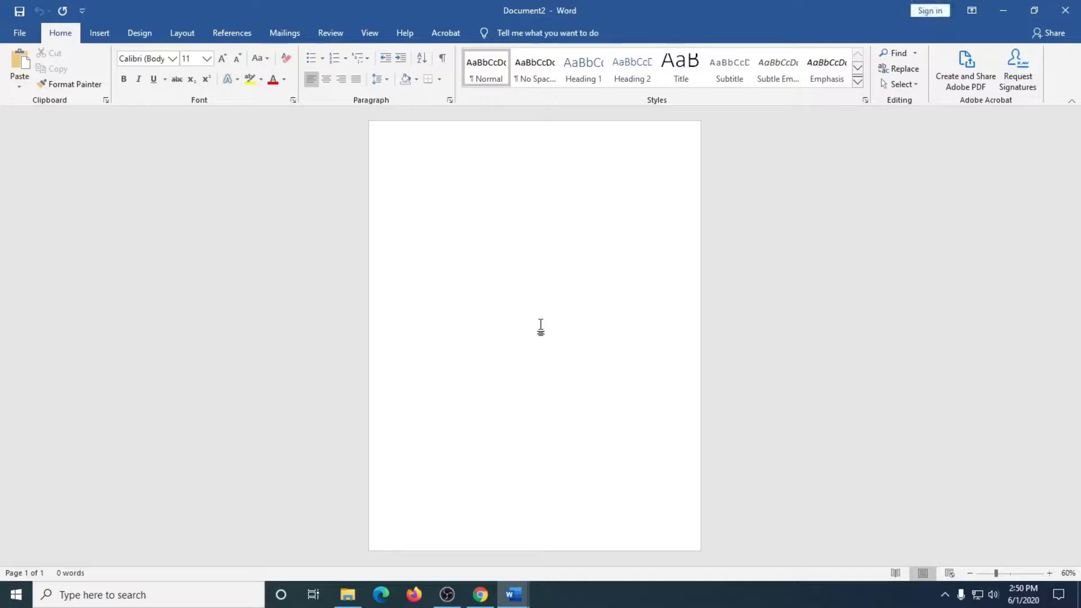
type("=lore")
type("m")
type("(25")
type(")")
key("Return")
Insert a Next Page section break at the very start of page two, before "pede non pede"
scroll(541, 325, "up", 15)
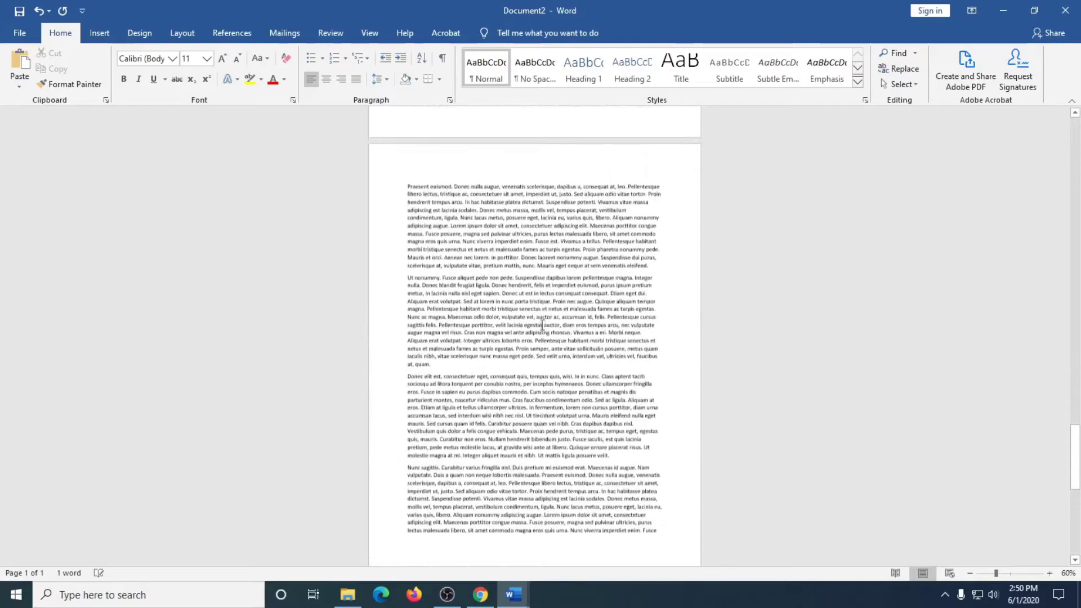
scroll(542, 325, "up", 15)
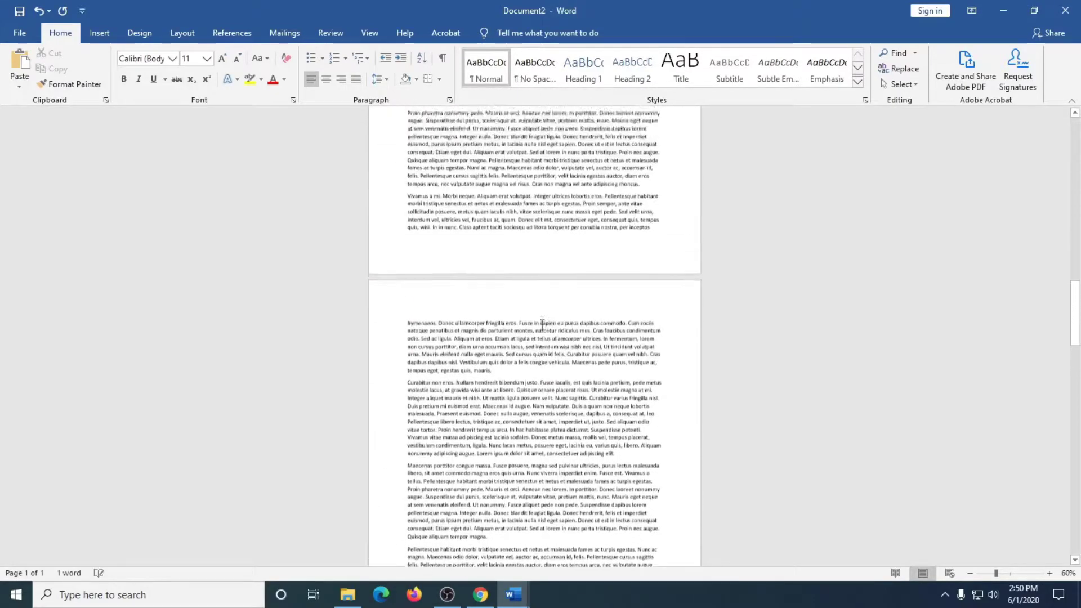
scroll(542, 325, "up", 10)
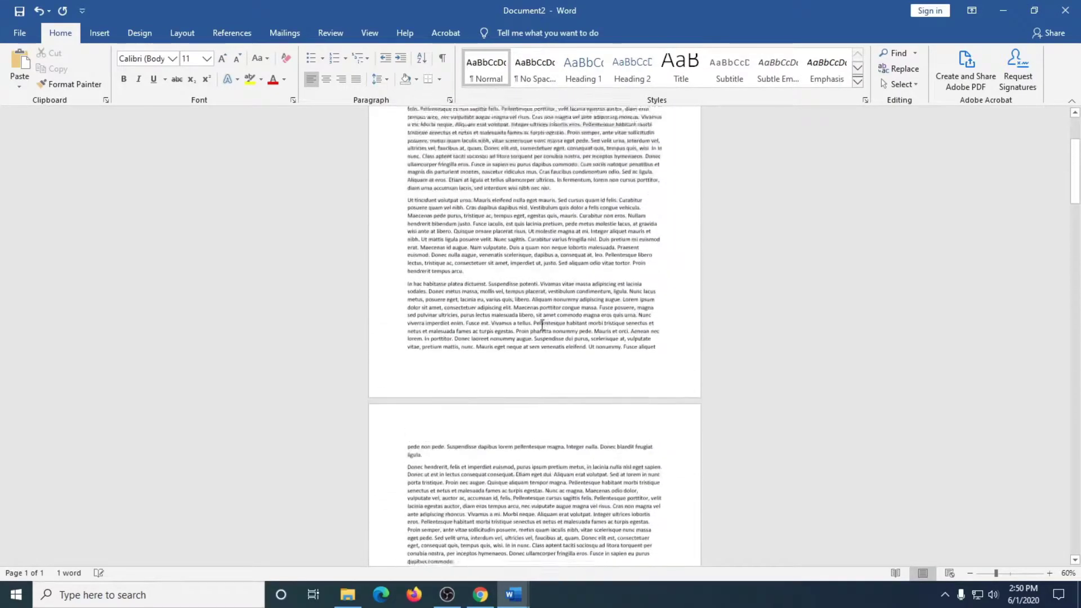
scroll(541, 325, "down", 10)
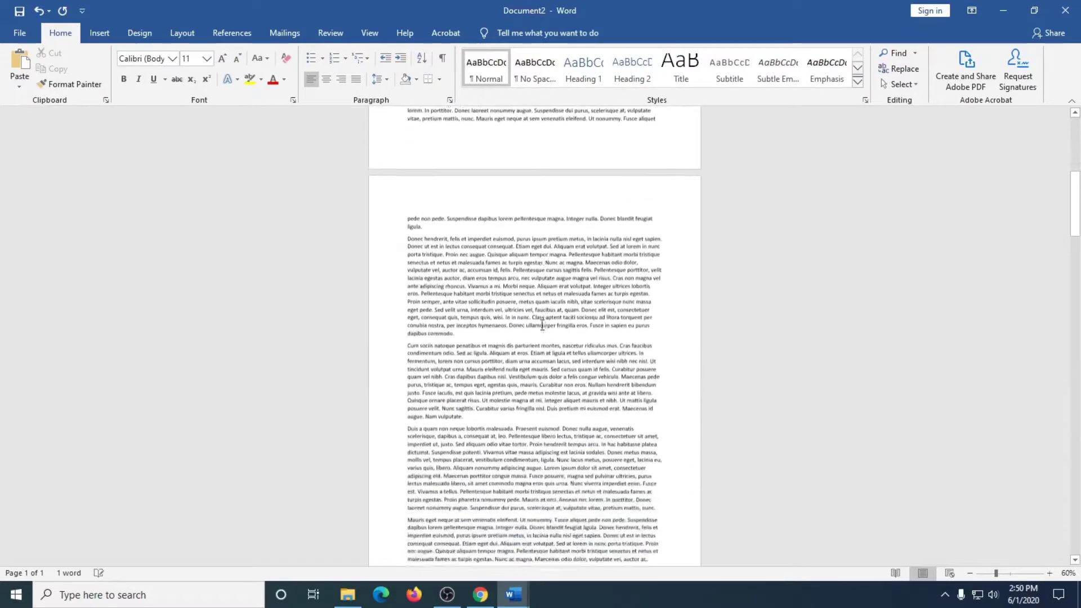
scroll(482, 319, "up", 1)
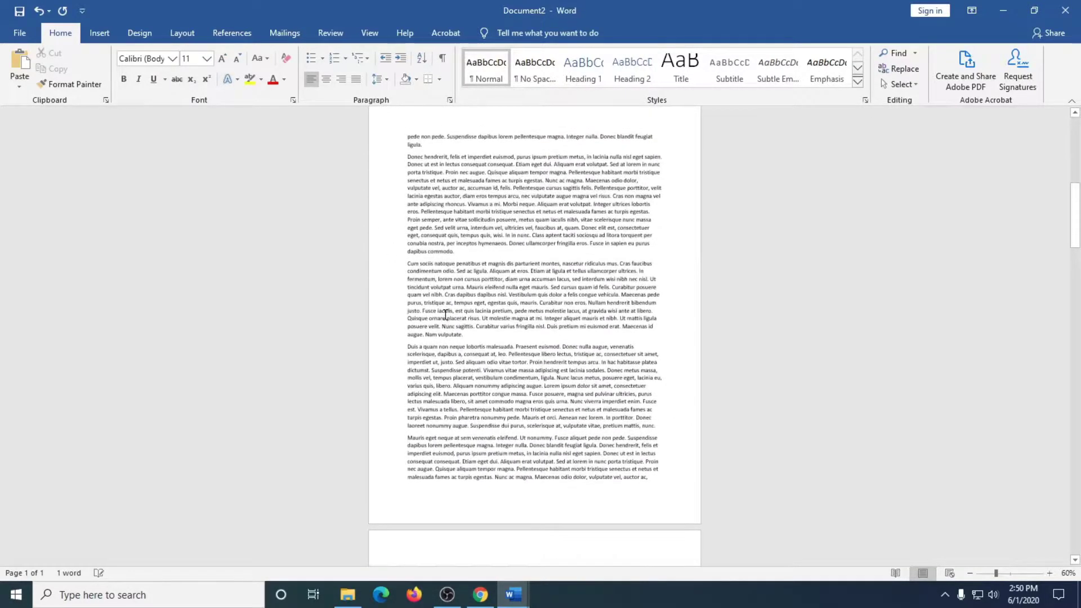
left_click(406, 138)
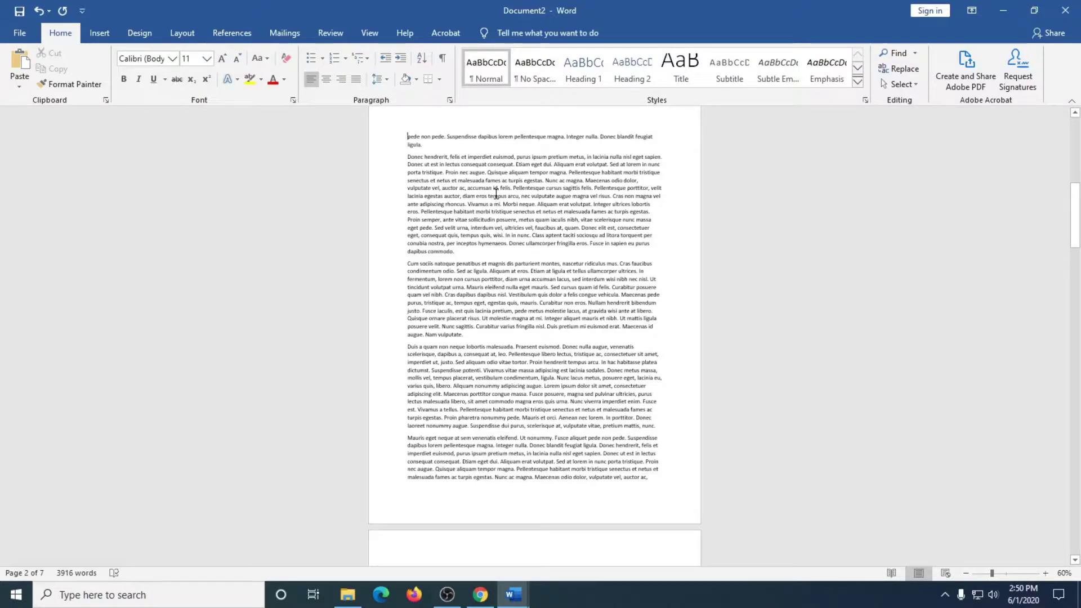
scroll(405, 161, "up", 1)
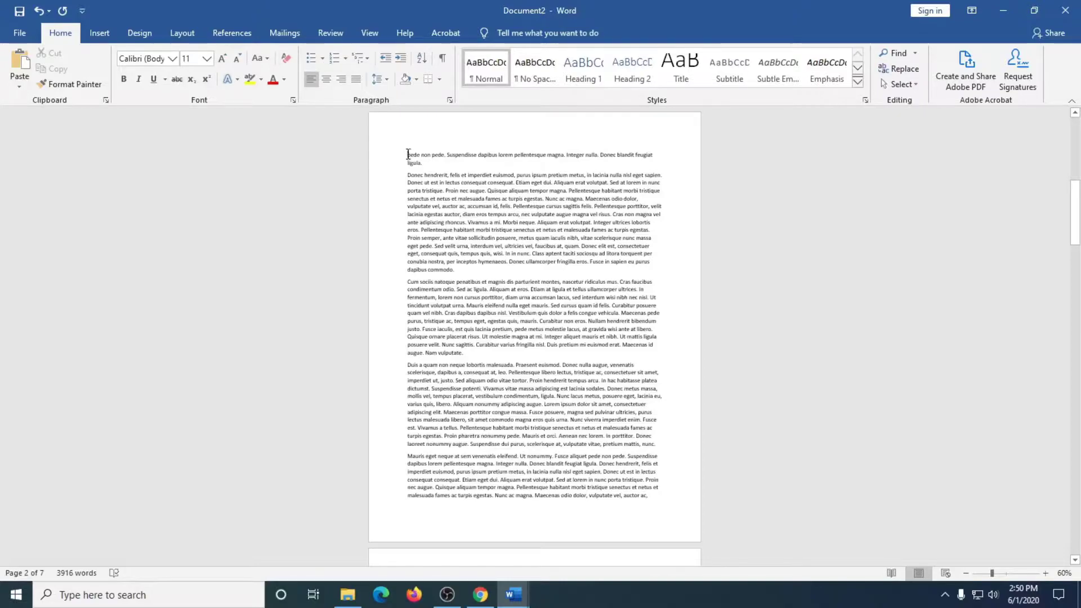
left_click(405, 158)
scroll(408, 159, "up", 1)
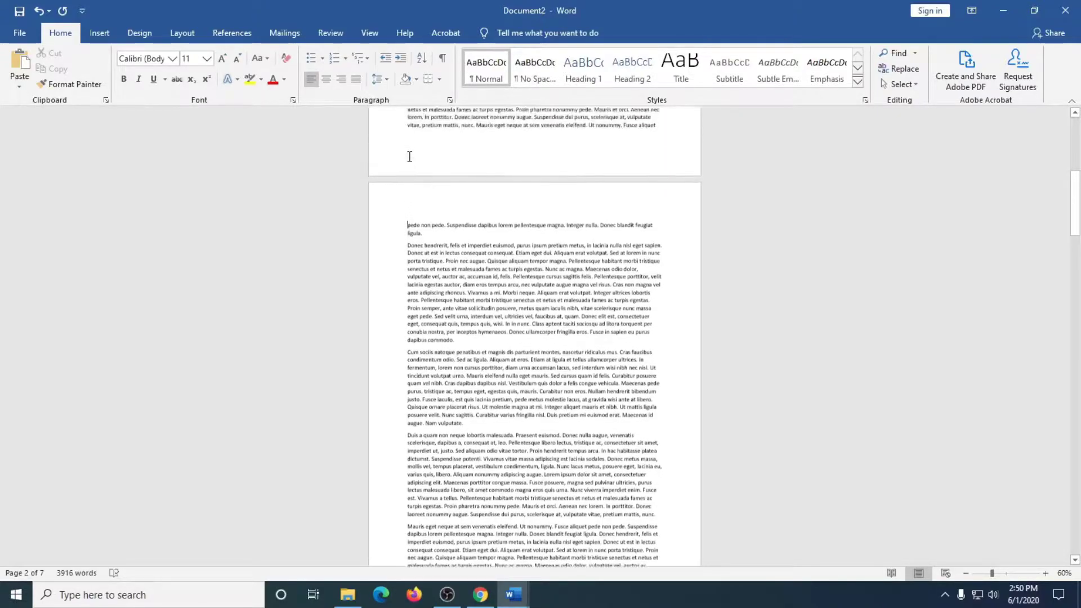
scroll(407, 225, "up", 4, "ctrl")
scroll(408, 269, "up", 1)
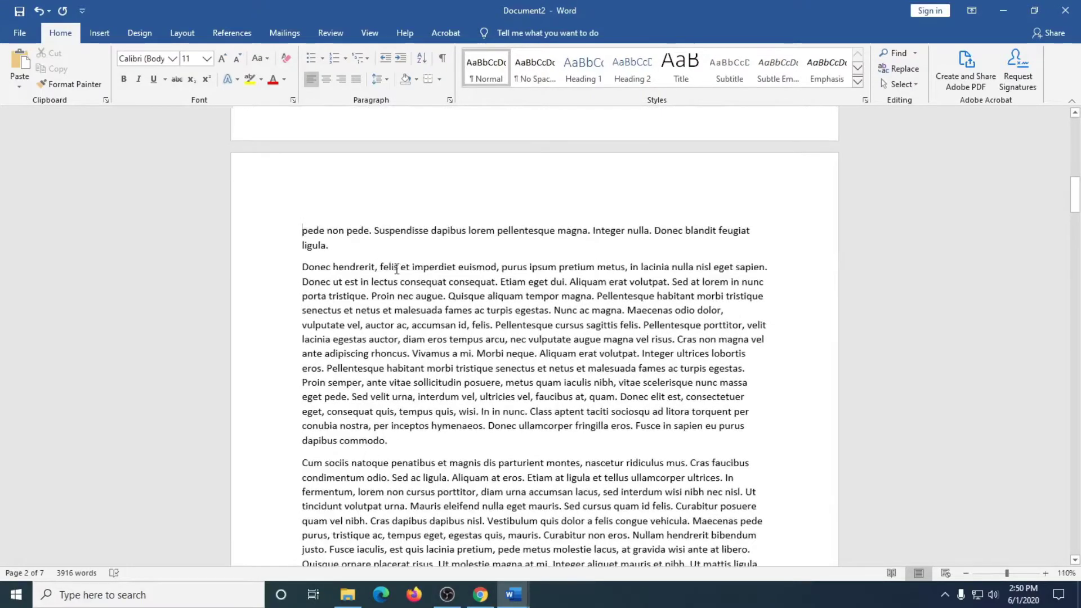
left_click_drag(286, 244, 299, 232)
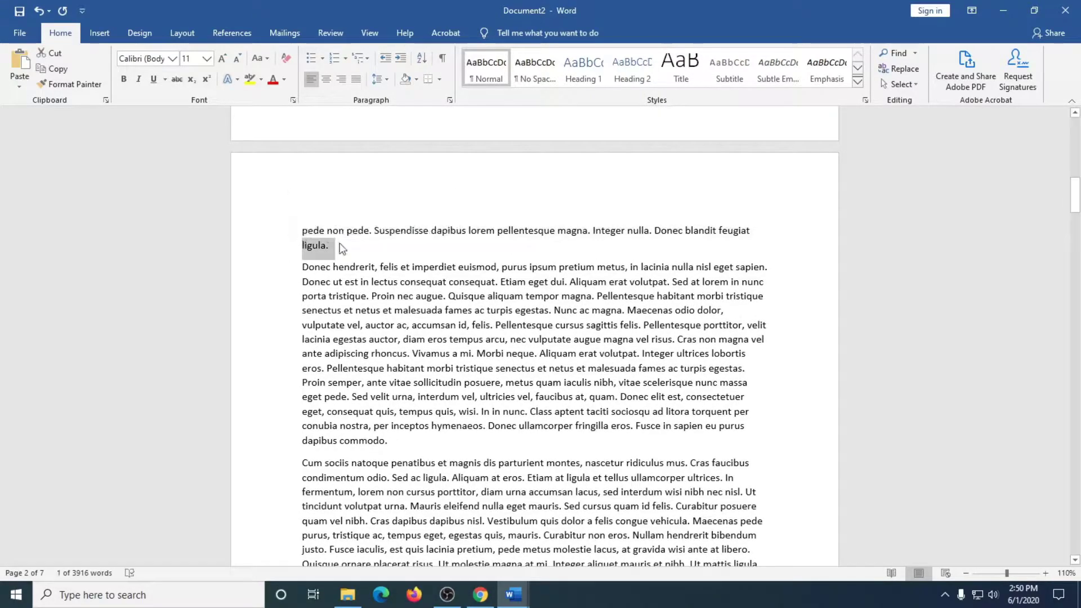
left_click(299, 232)
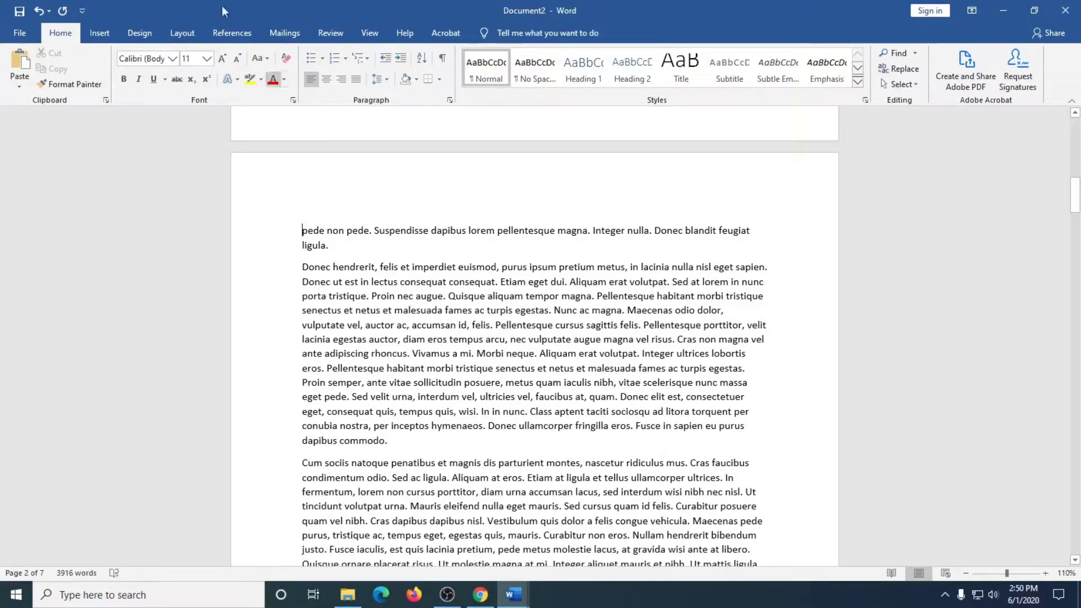
left_click(176, 34)
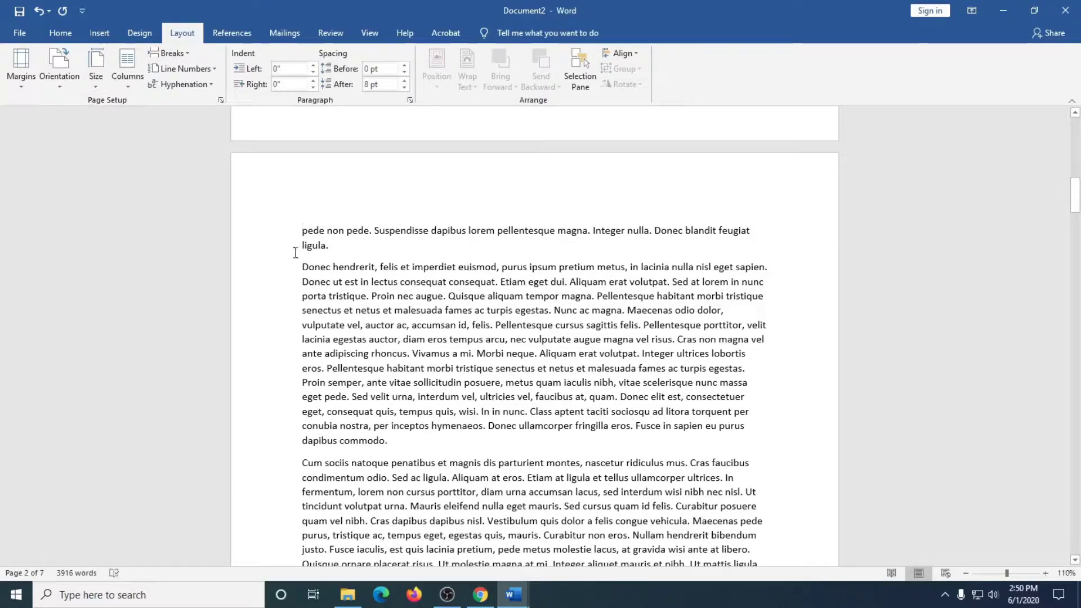
left_click(188, 53)
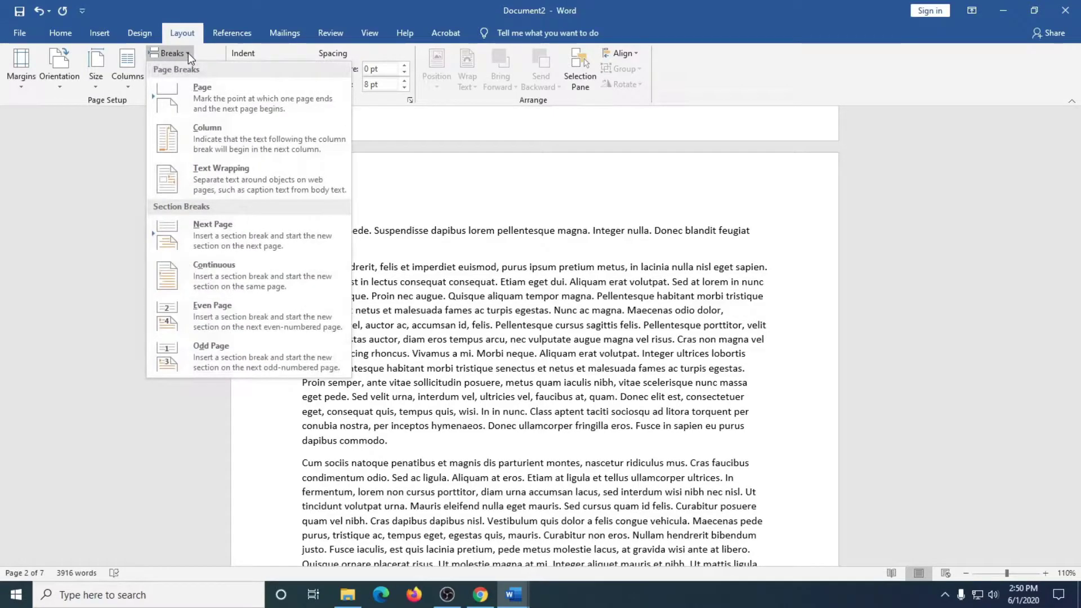
left_click(206, 238)
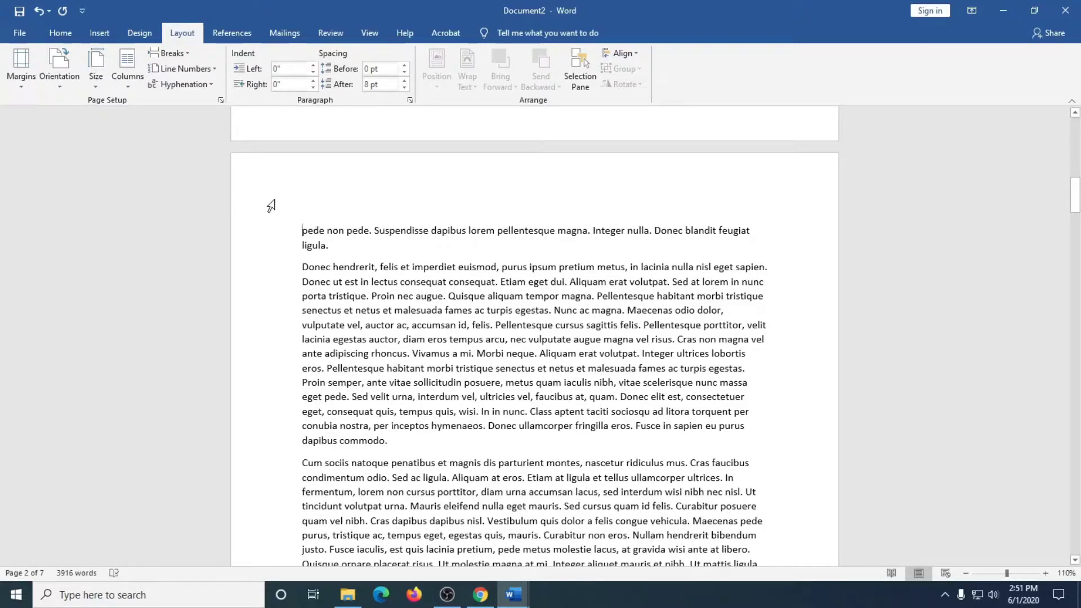
Set the section starting on page two to Landscape orientation
left_click(59, 86)
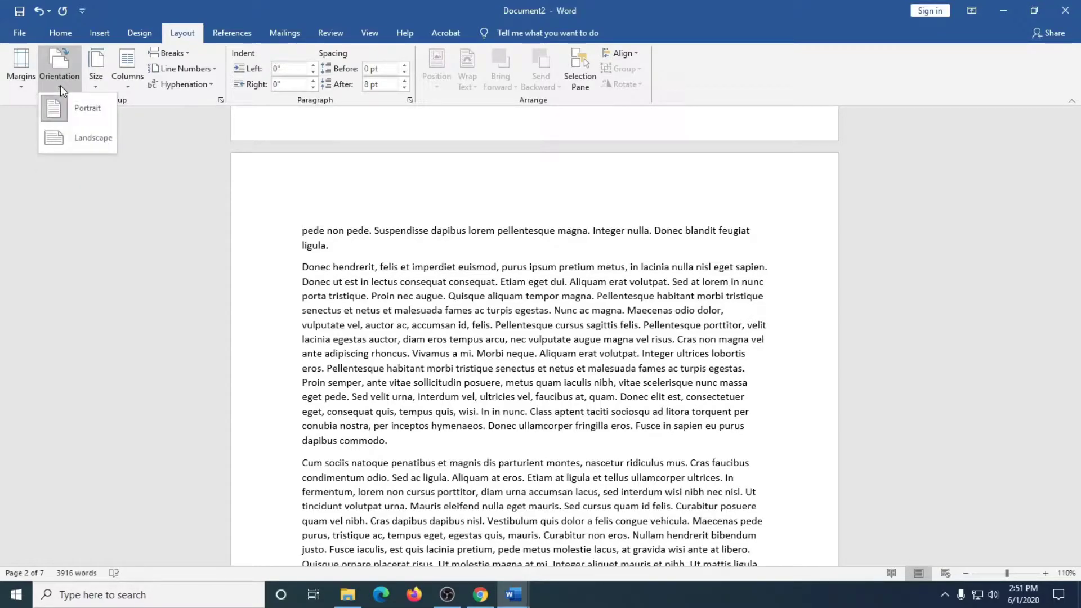
left_click(62, 142)
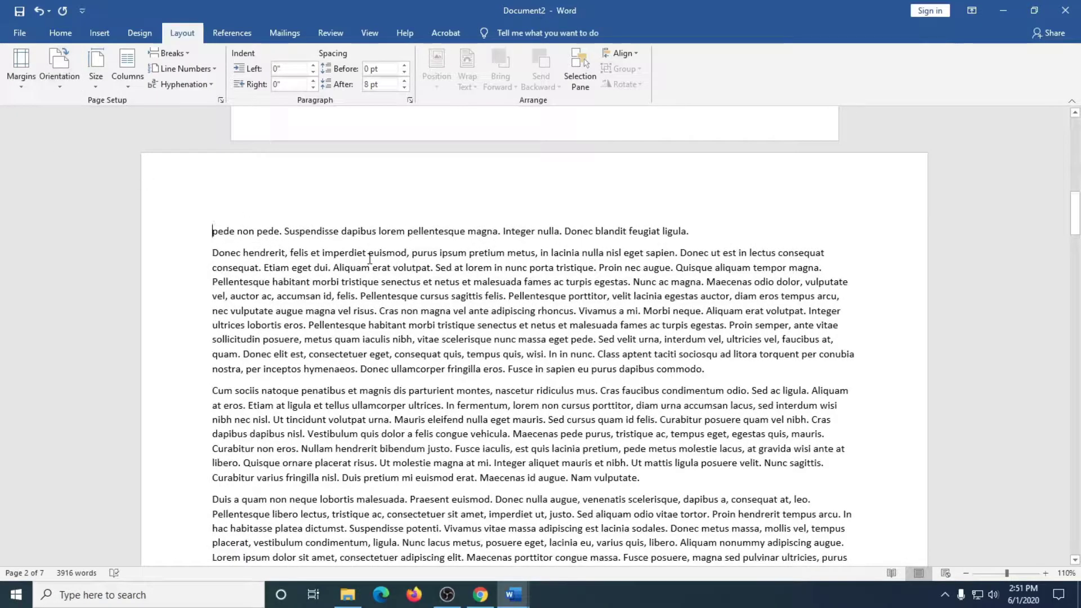
Check the orientation of page two and the pages that follow it
scroll(369, 256, "down", 2)
scroll(362, 254, "up", 2)
scroll(356, 242, "down", 2)
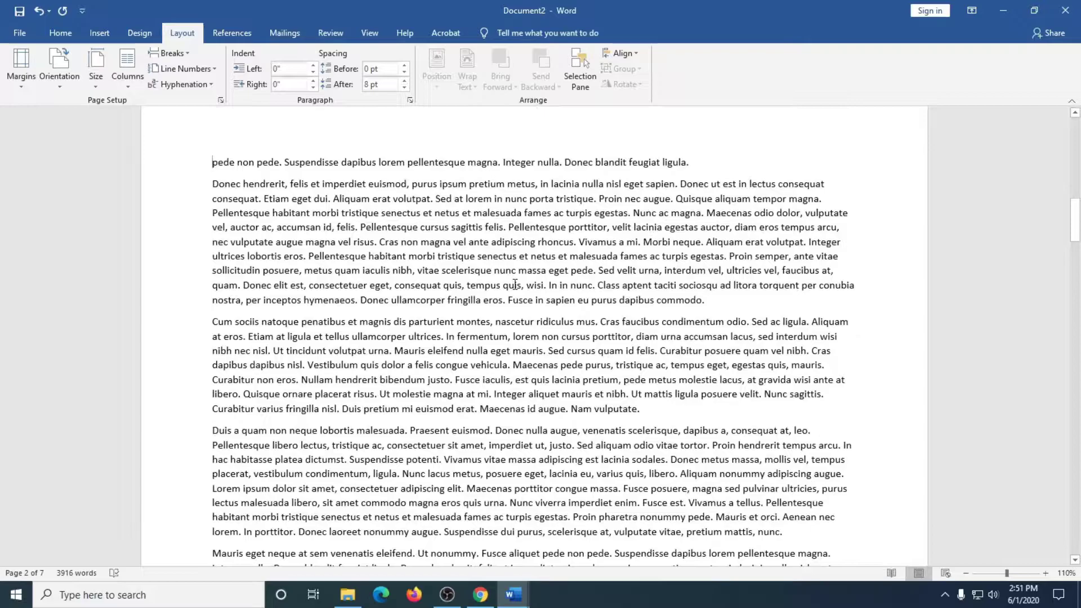
scroll(514, 285, "down", 10)
scroll(514, 284, "up", 4)
scroll(515, 285, "down", 6)
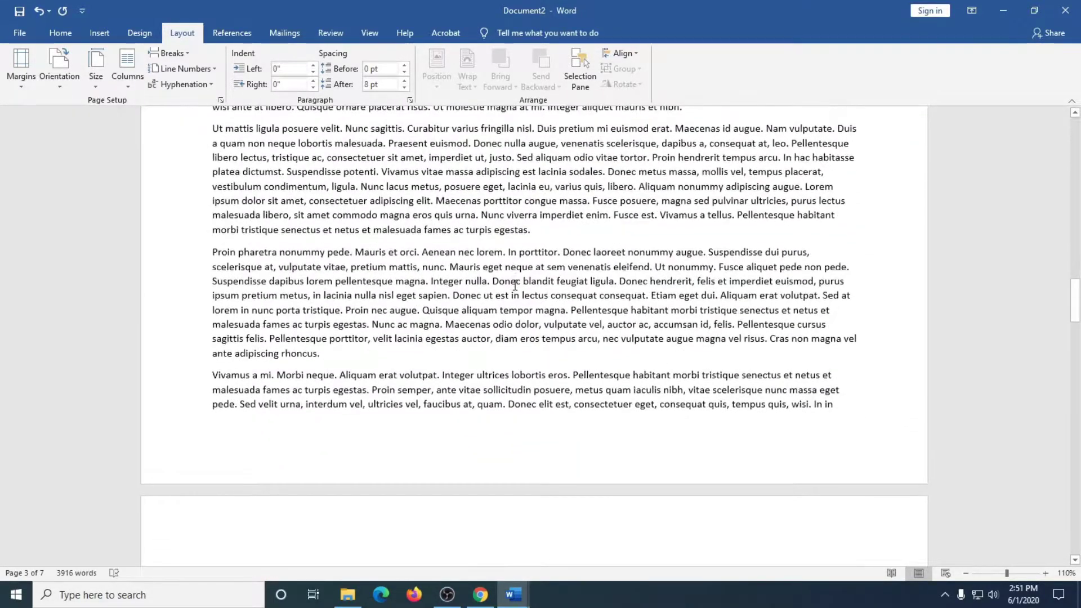
scroll(515, 286, "down", 5)
scroll(514, 286, "down", 5)
Insert a Next Page section break at the very start of page three, before "auctor, diam eros"
scroll(515, 285, "up", 15)
scroll(515, 285, "up", 3)
scroll(169, 325, "down", 4)
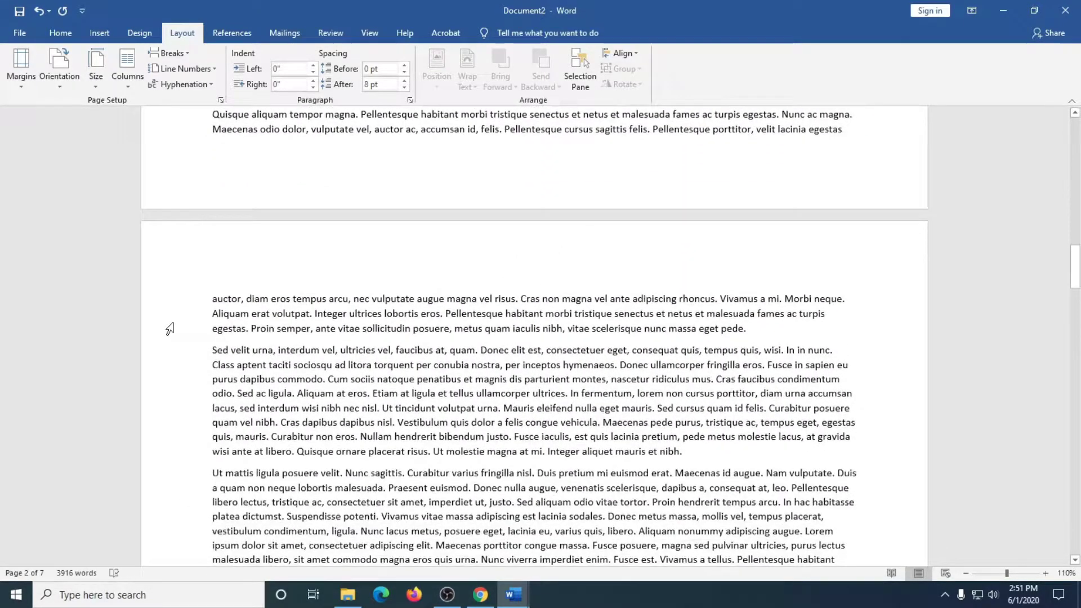
left_click(213, 299)
left_click(172, 53)
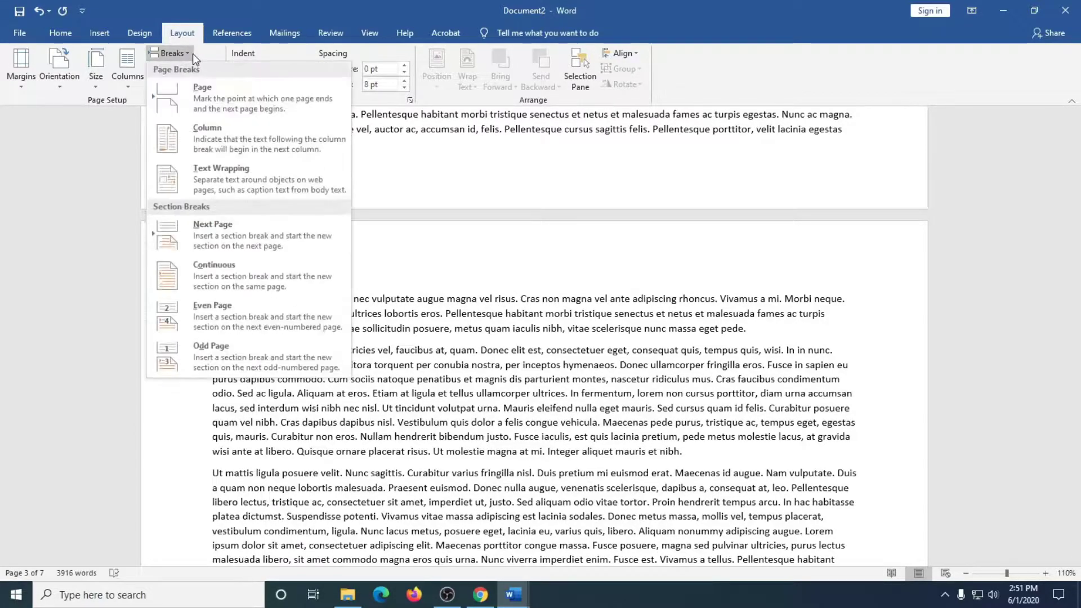
left_click(215, 235)
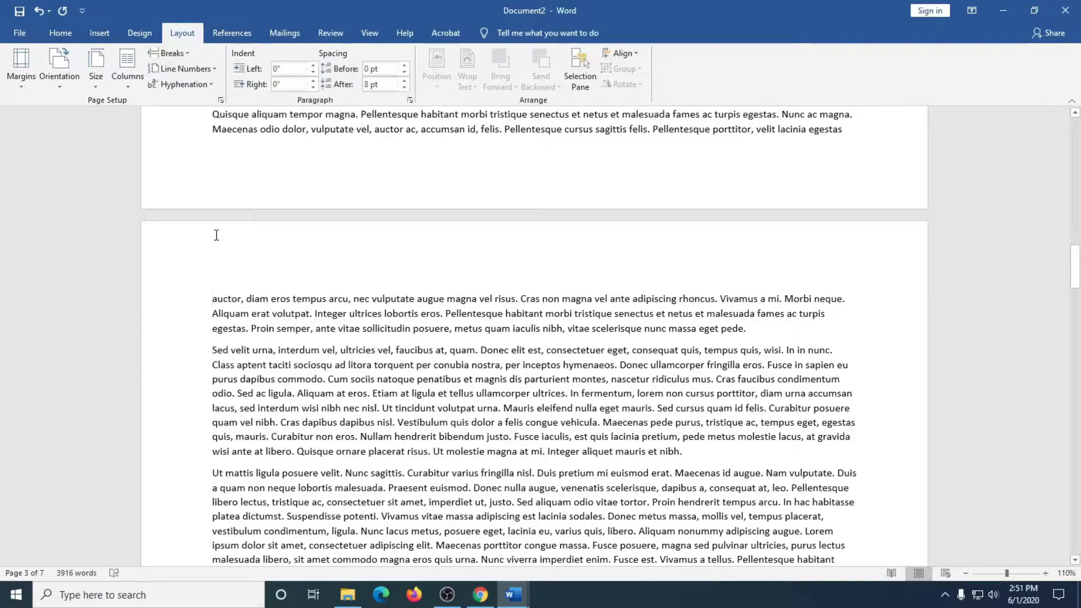
Set the section starting on page three back to Portrait orientation
left_click(59, 79)
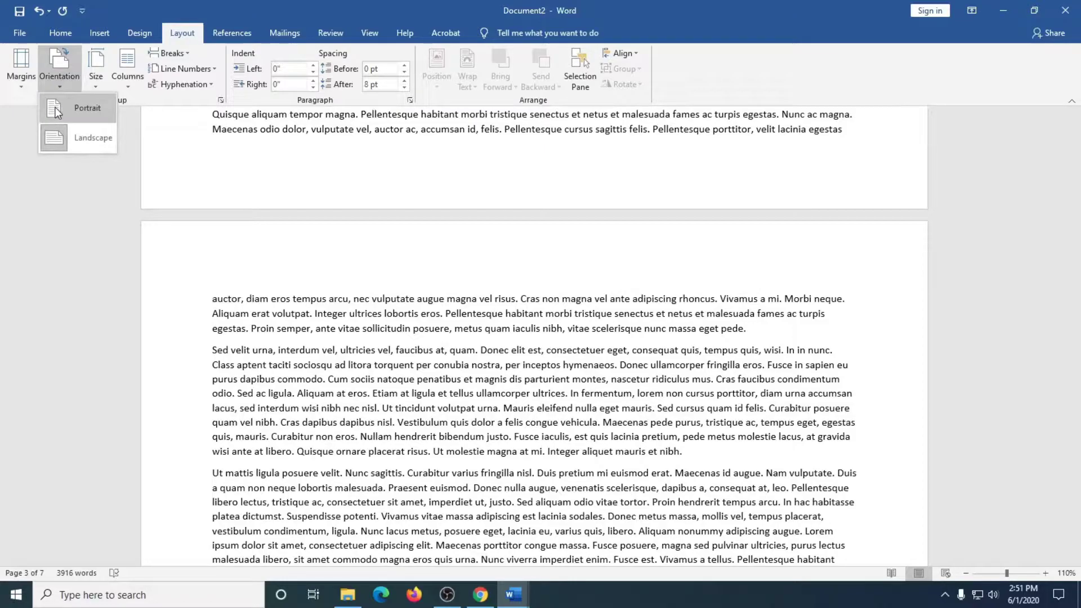
left_click(56, 111)
Review the whole document at a reduced zoom to check the orientation of each page, especially page two
scroll(351, 292, "down", 15)
scroll(352, 291, "down", 20)
scroll(351, 292, "up", 20)
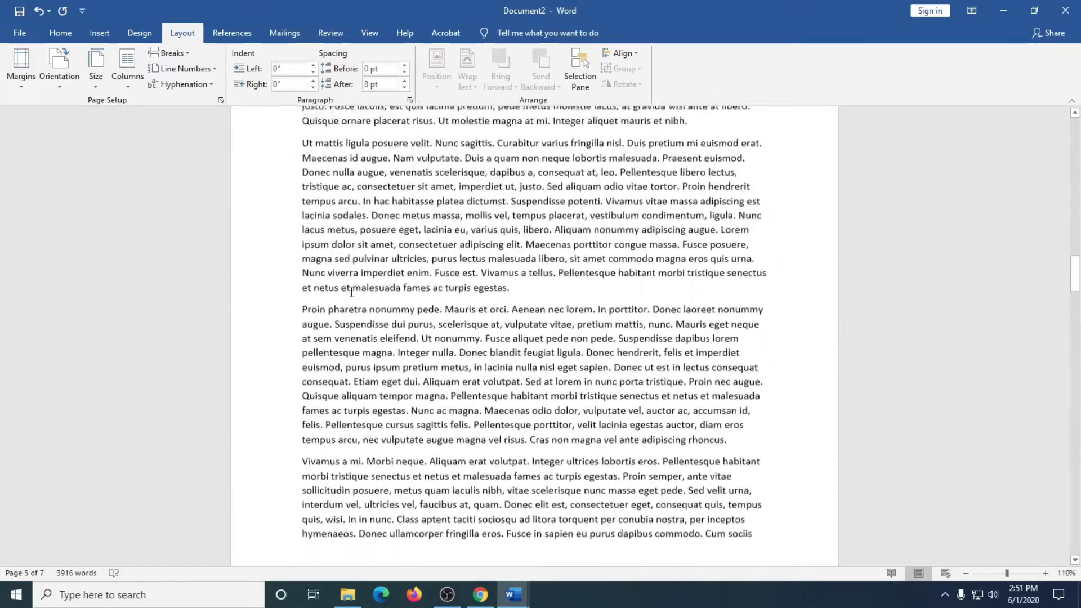
scroll(351, 291, "up", 20)
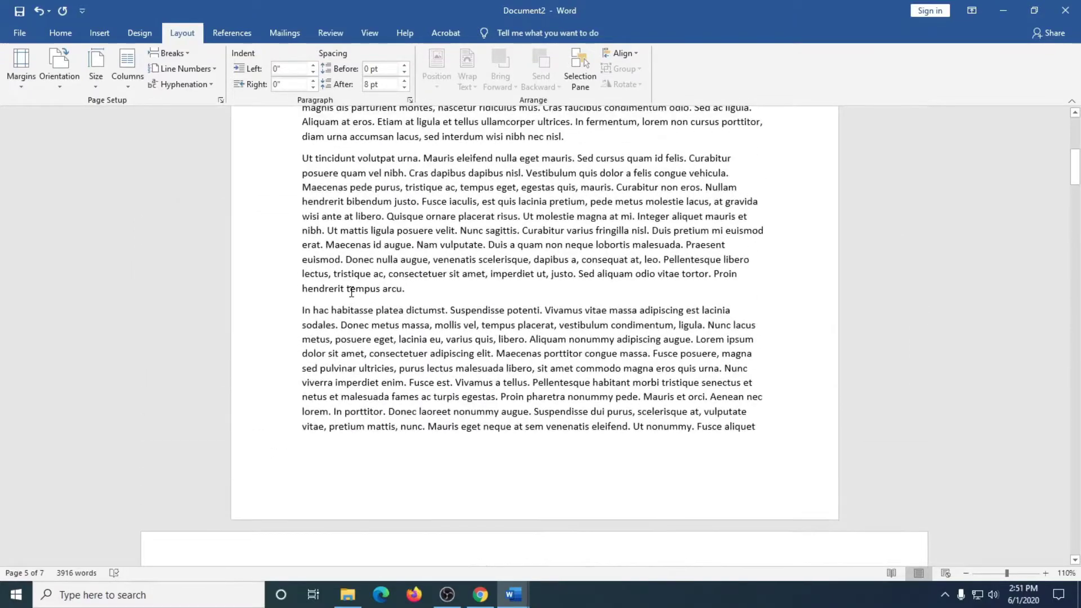
scroll(351, 292, "up", 20)
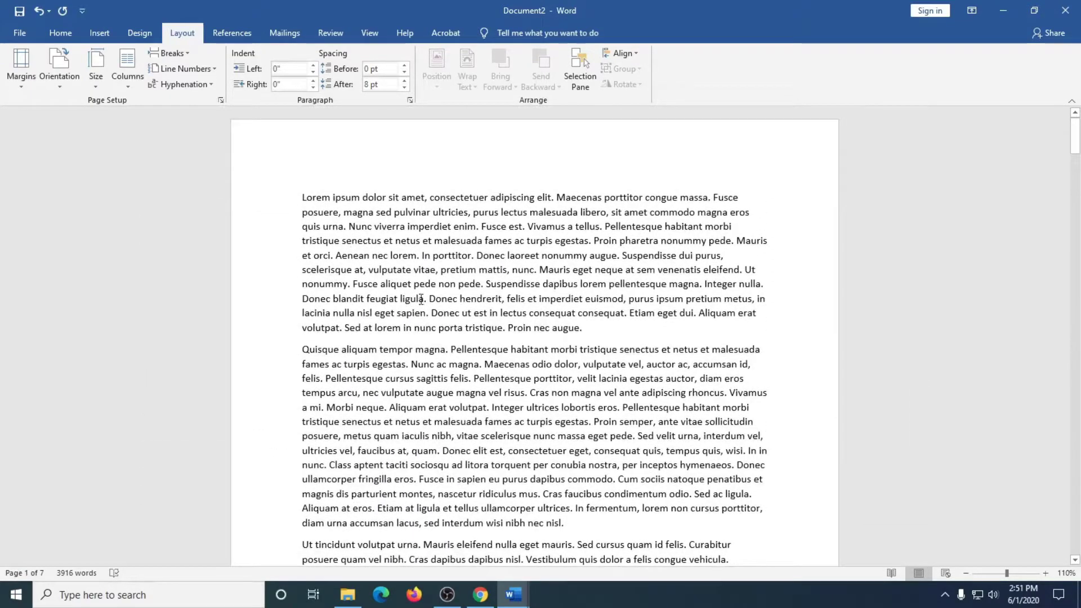
scroll(418, 299, "down", 5)
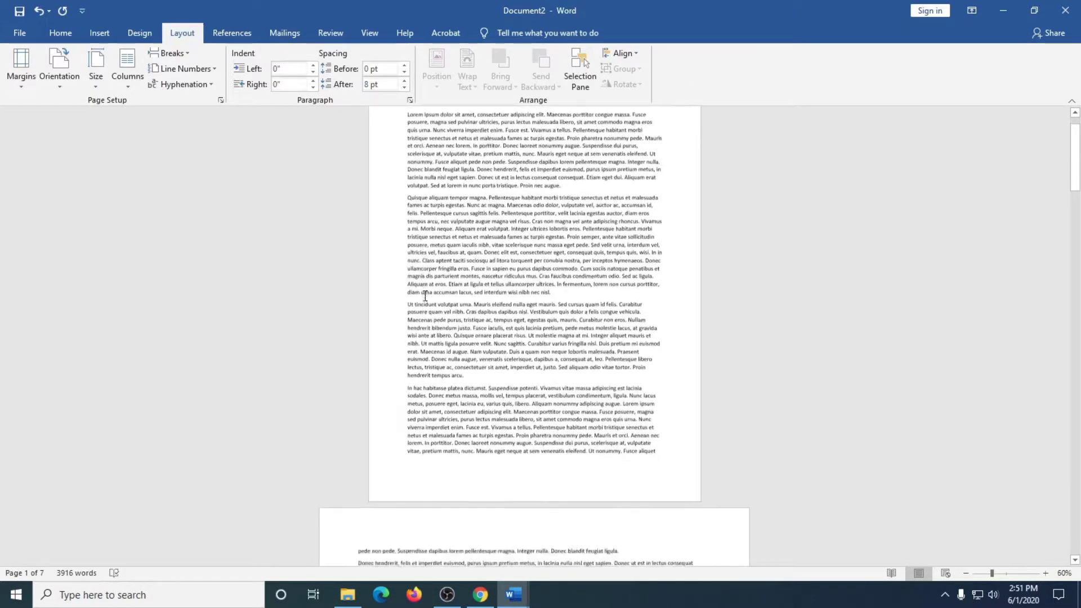
scroll(425, 295, "down", 5)
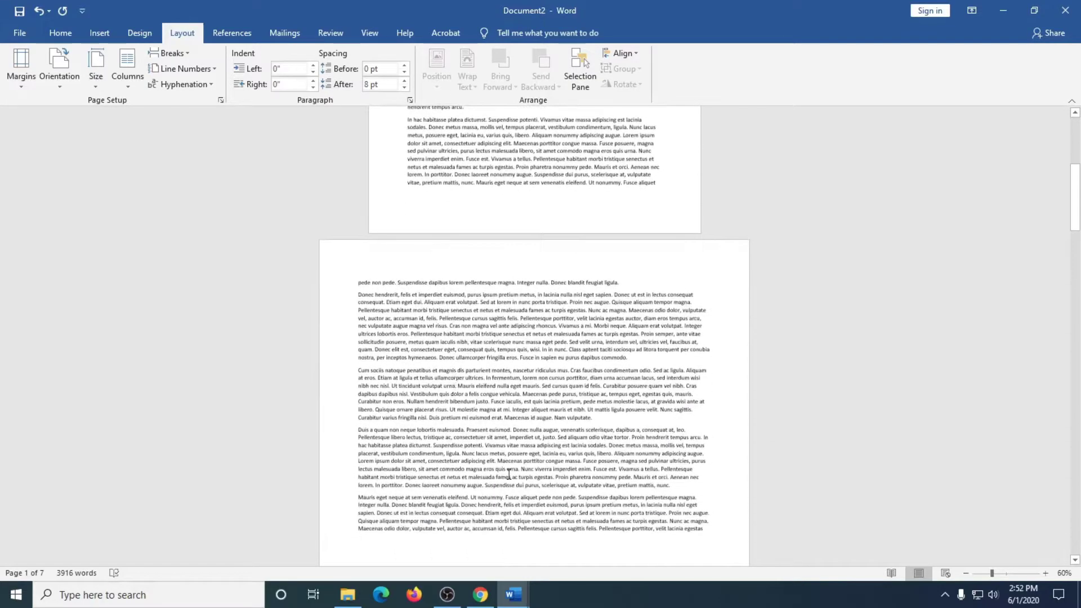
scroll(508, 474, "down", 1)
scroll(650, 504, "down", 3)
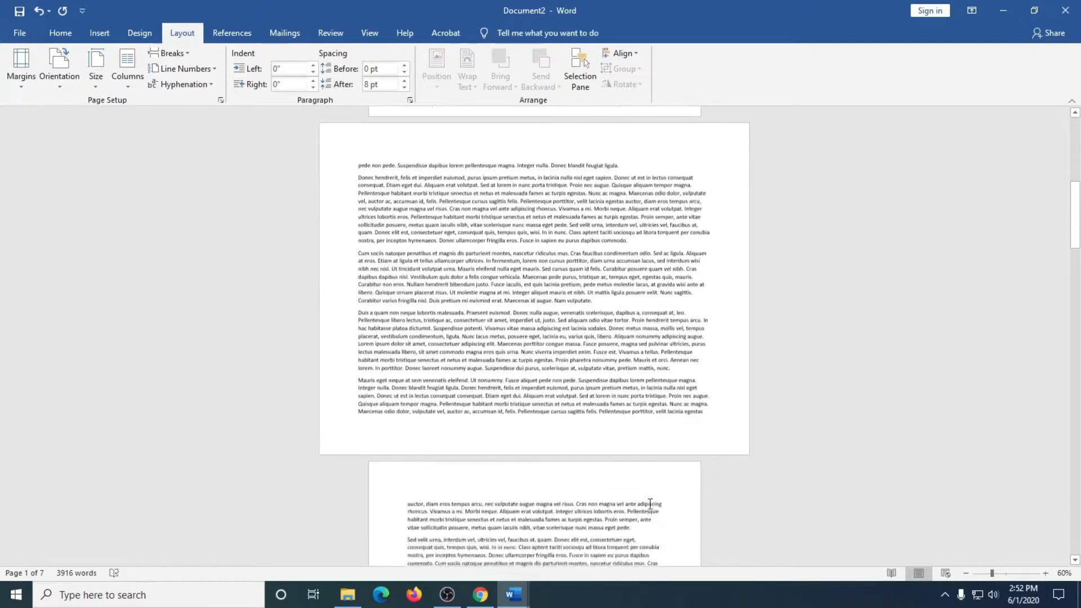
scroll(650, 504, "up", 2)
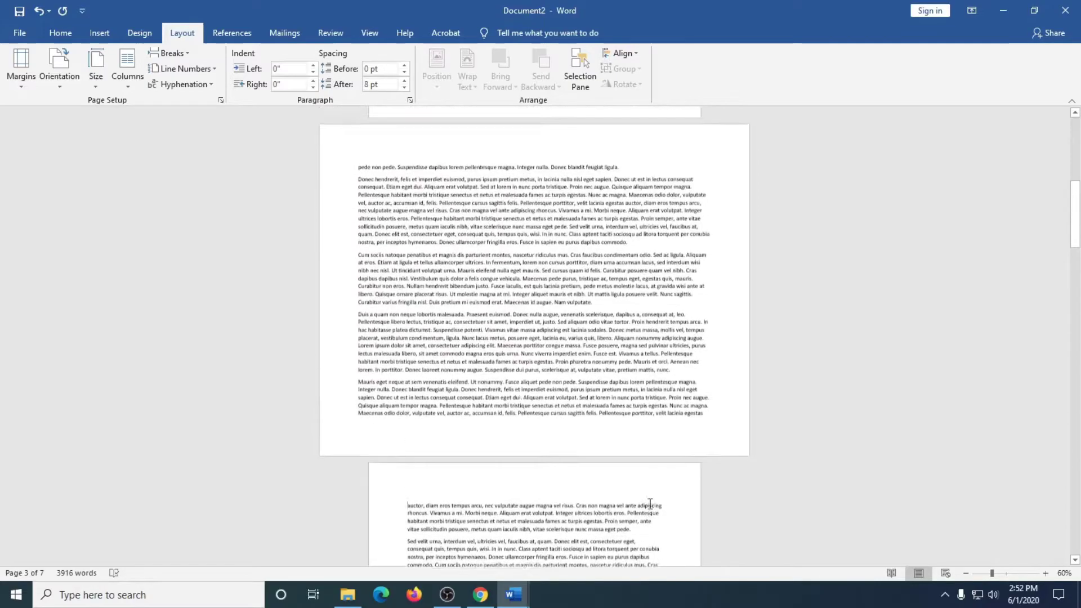